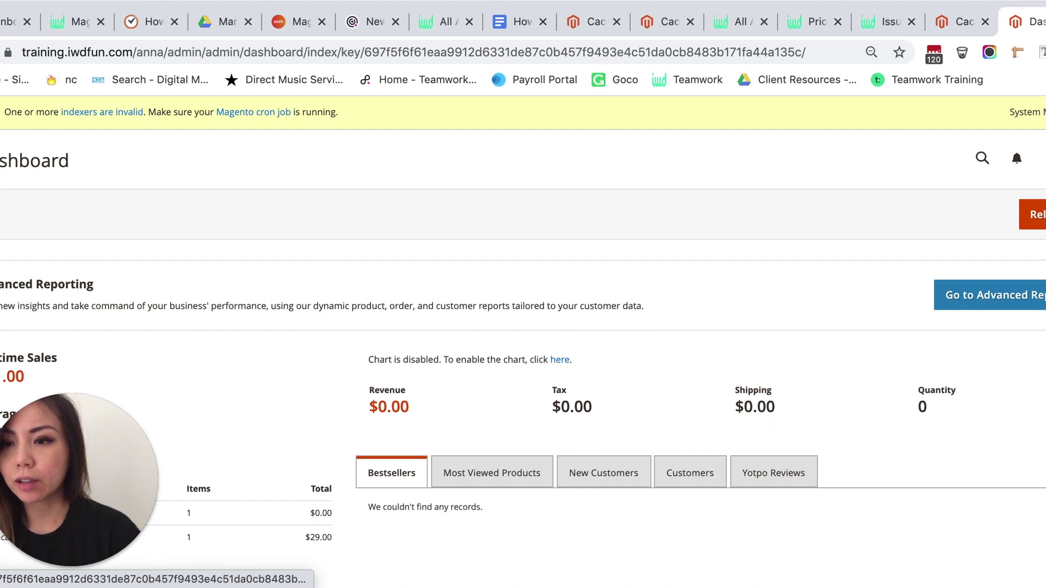
Step: Open the System menu from the Magento Admin sidebar
click(9, 318)
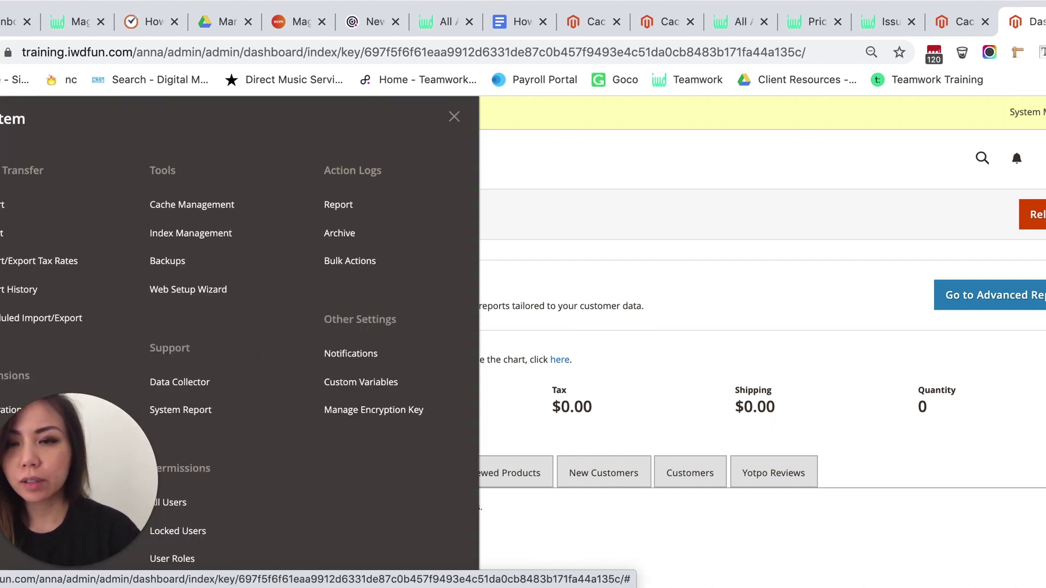
Step: Go to System Tools > Cache Management to view the 17 cache types
click(173, 205)
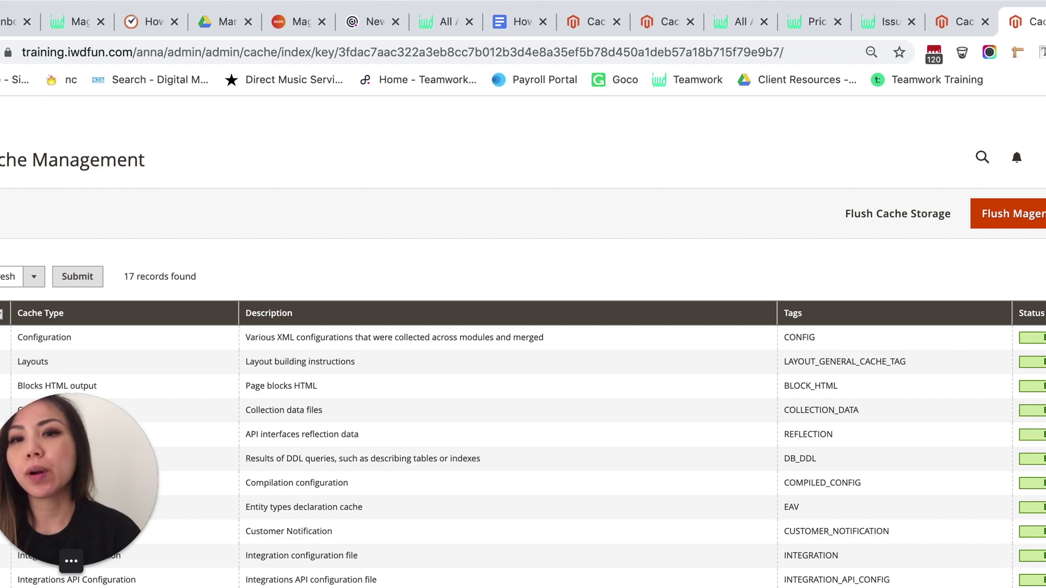
scroll(523, 368, down, 1)
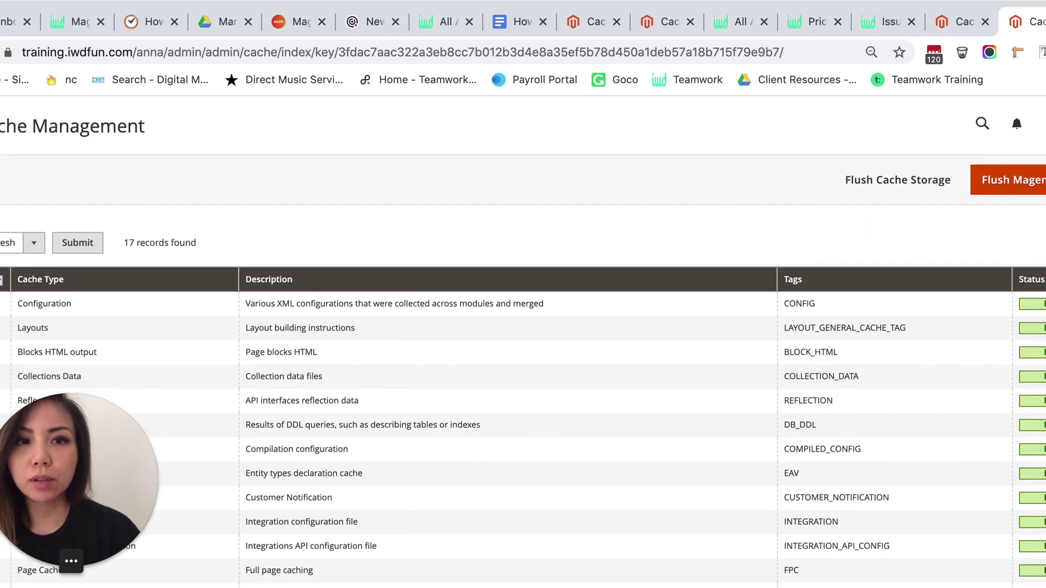
scroll(523, 368, down, 3)
scroll(523, 369, up, 2)
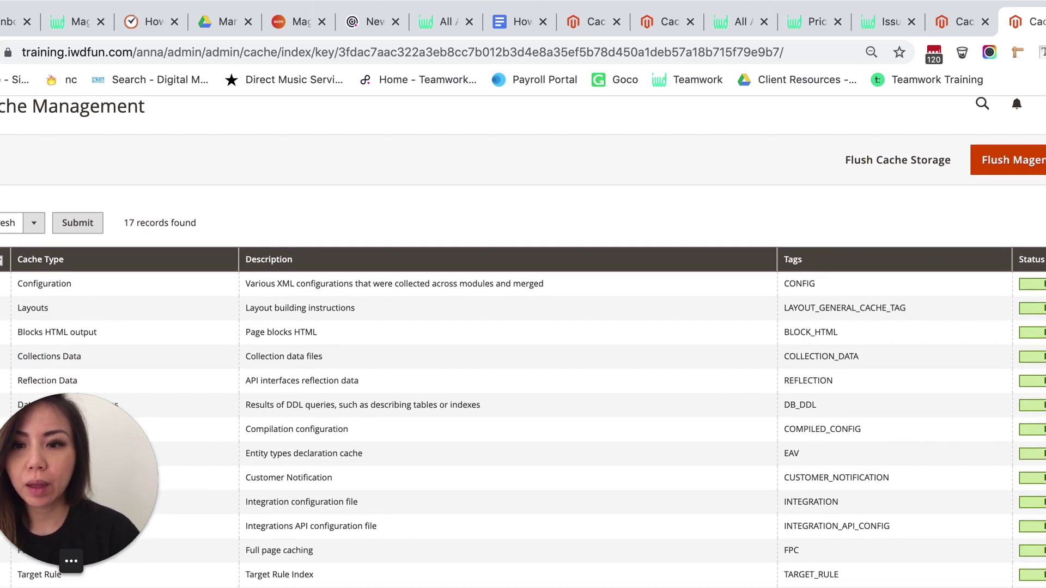
scroll(662, 320, up, 1)
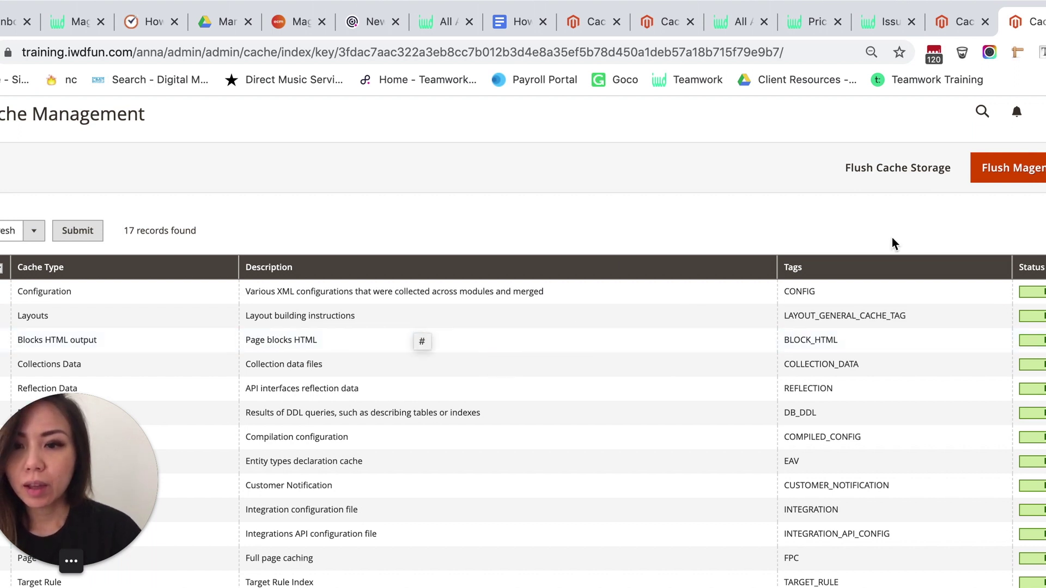
scroll(423, 341, down, 2)
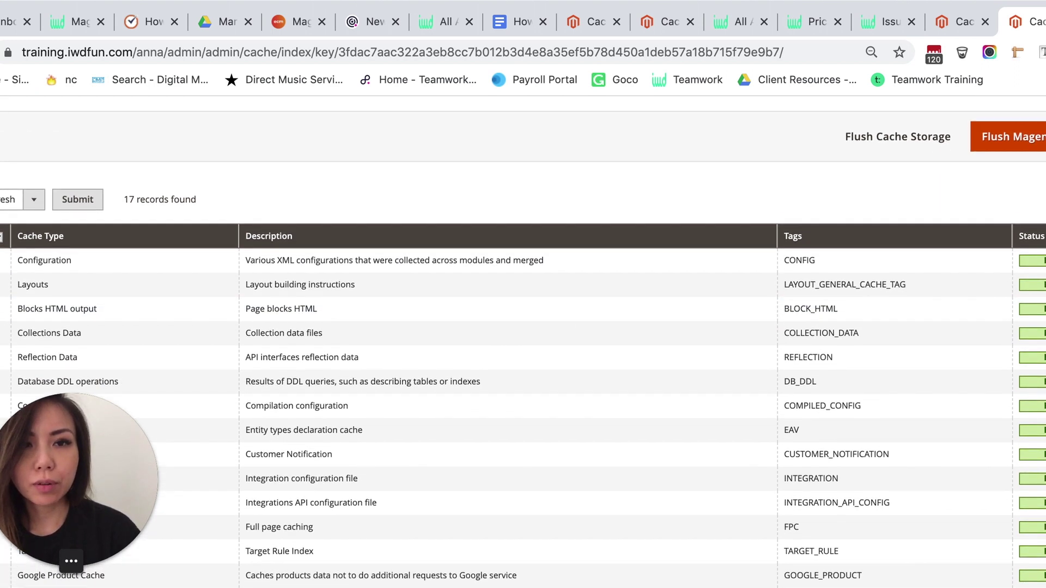
scroll(421, 340, up, 2)
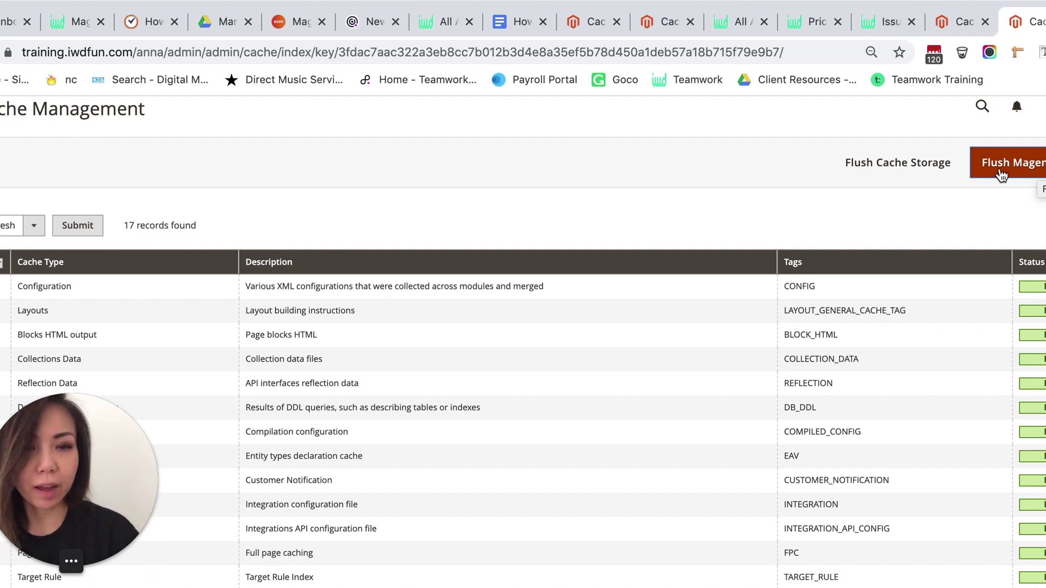
Step: Flush the Magento cache from the Cache Management page
click(1042, 166)
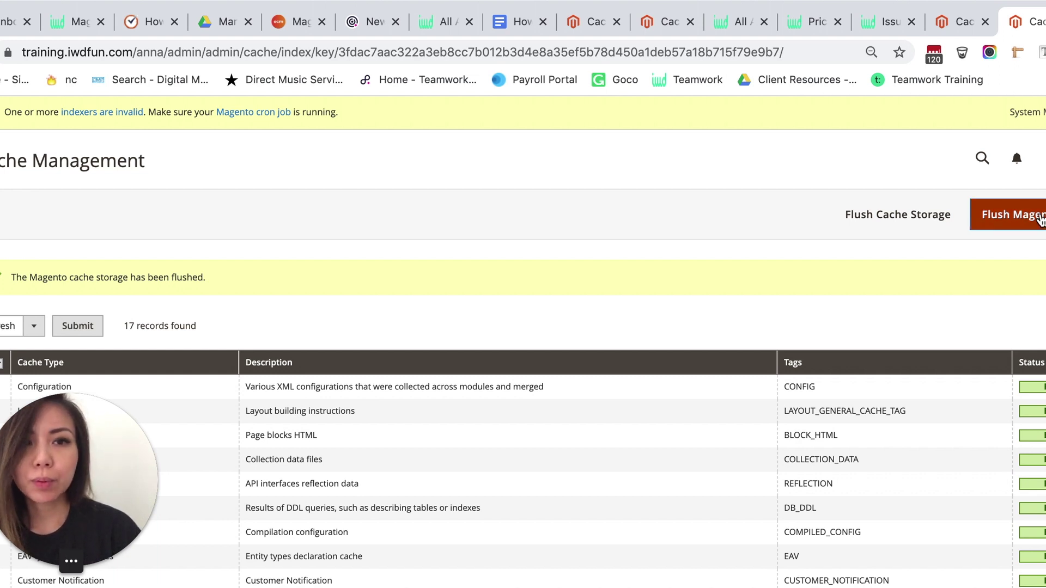
scroll(523, 327, down, 1)
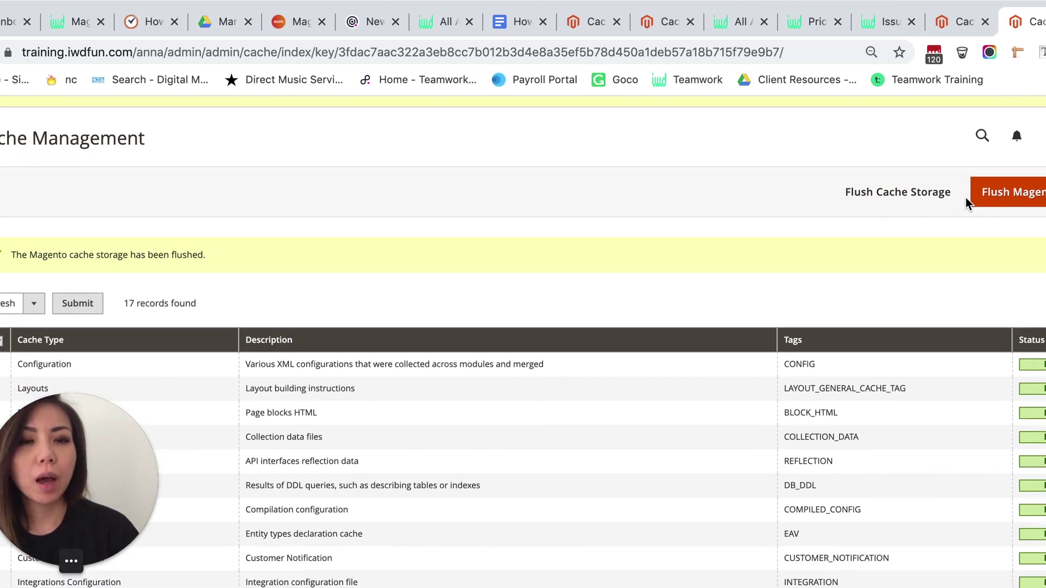
Step: Flush Cache Storage and confirm the additional-data warning with OK
click(869, 199)
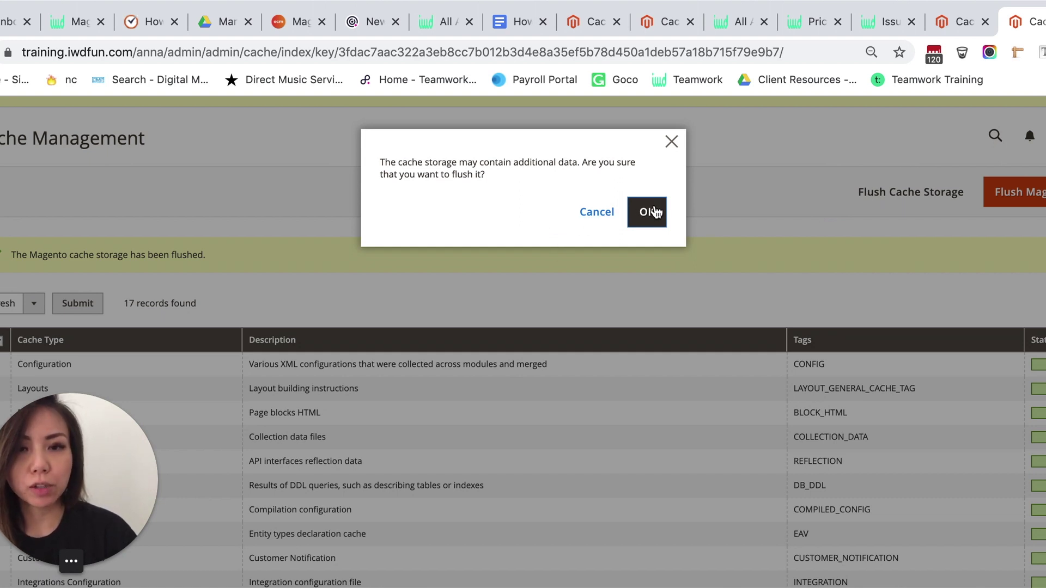
click(651, 214)
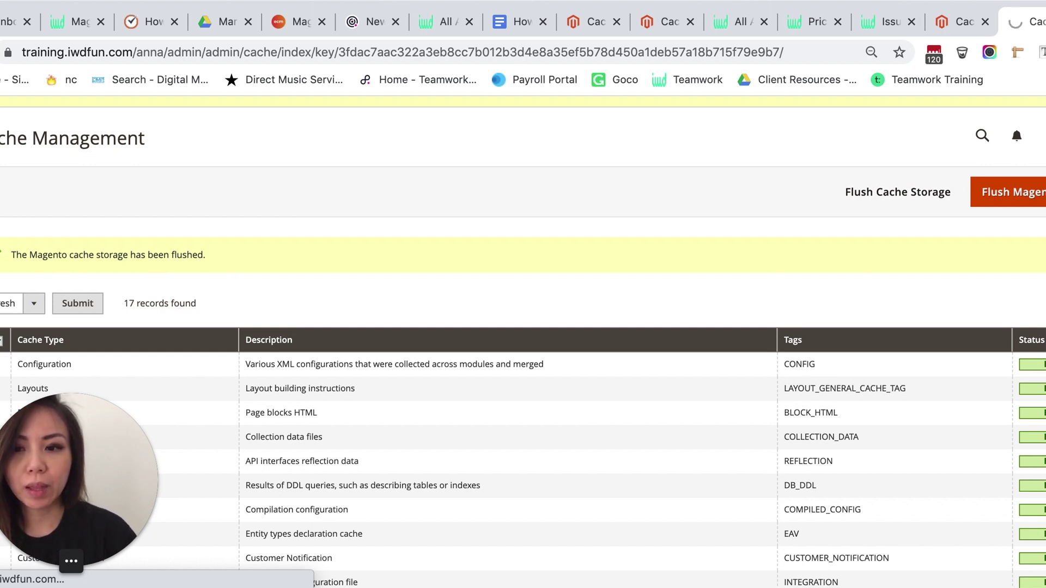
scroll(523, 327, down, 2)
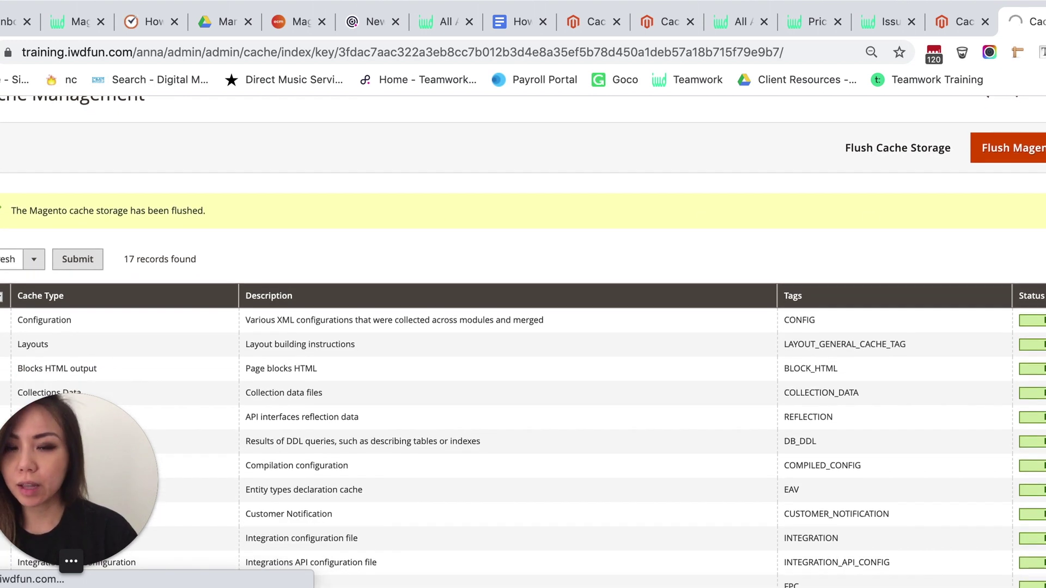
scroll(524, 327, down, 2)
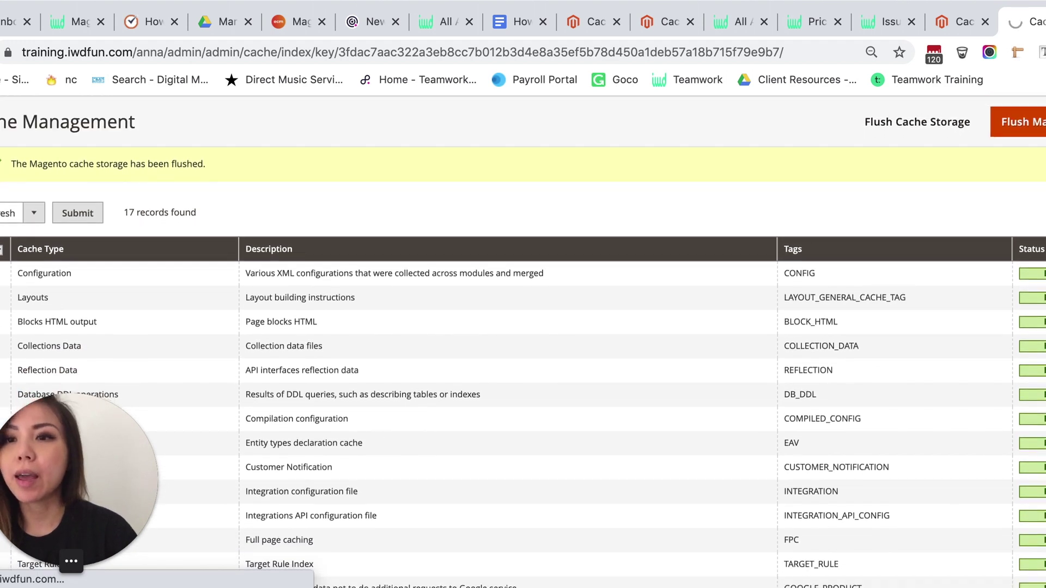
scroll(523, 327, down, 1)
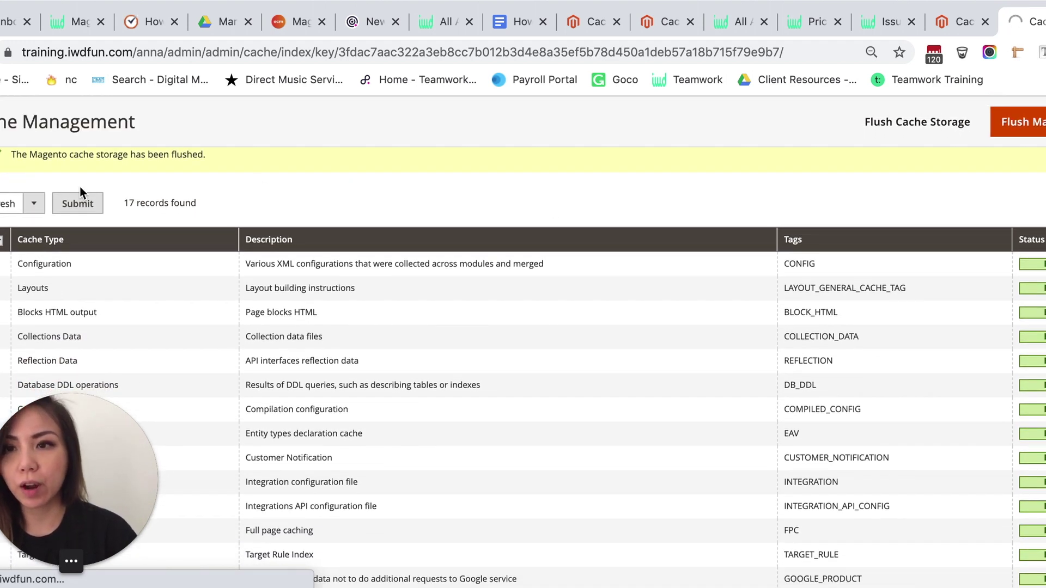
Step: Select all 17 cache types and submit the Refresh mass action
click(33, 203)
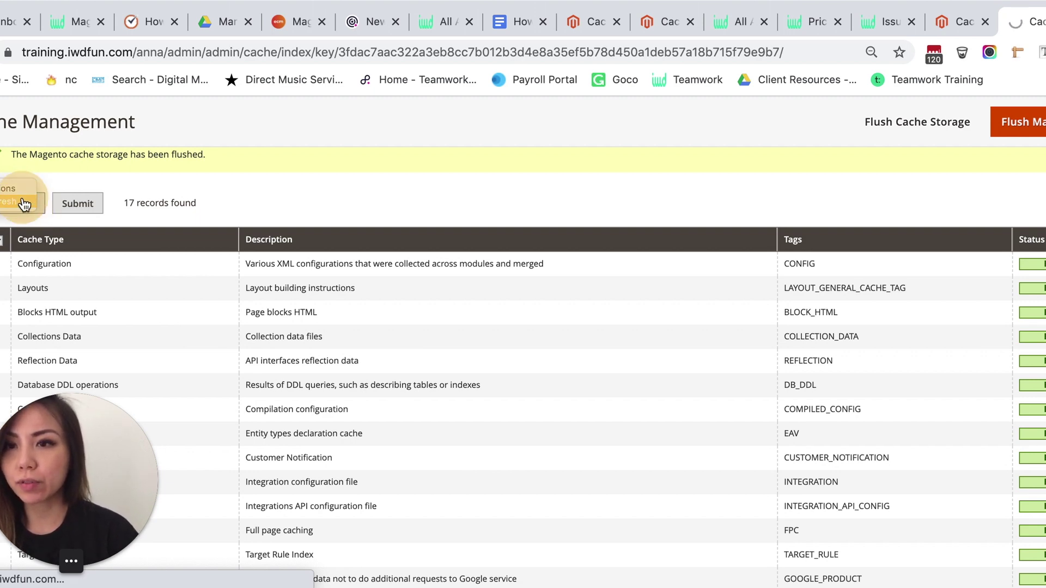
click(25, 203)
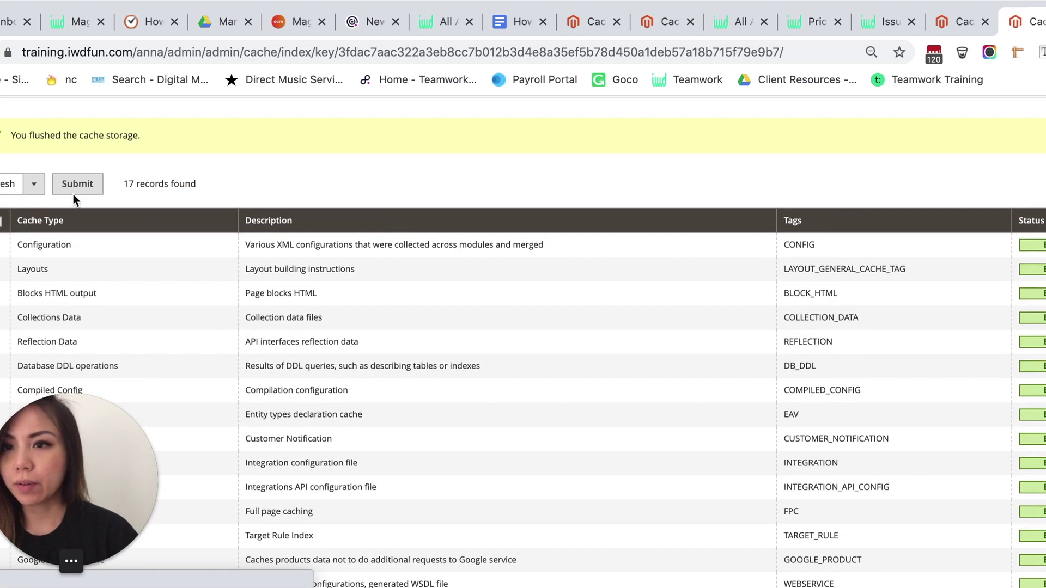
click(3, 223)
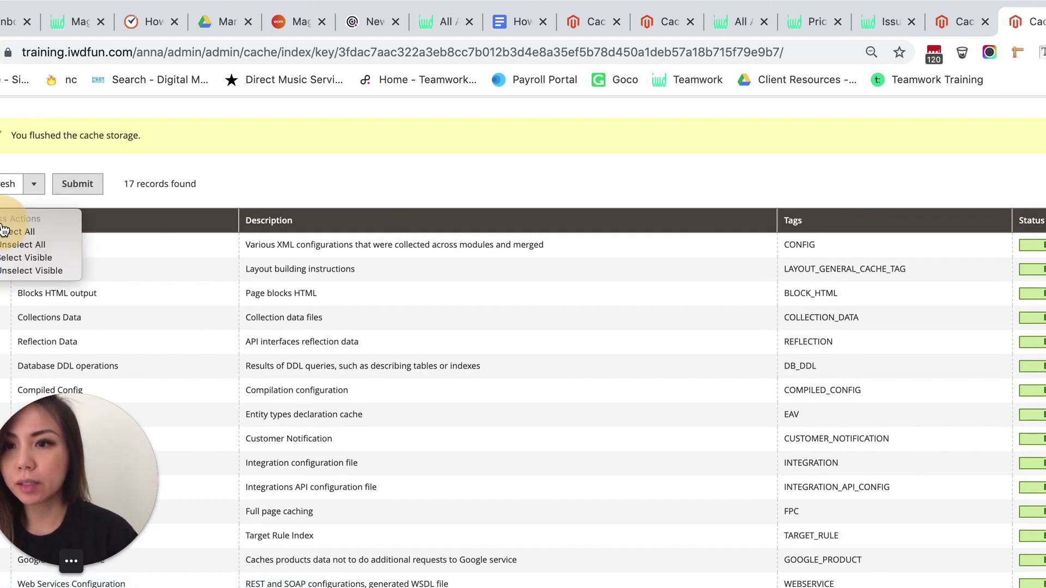
click(4, 222)
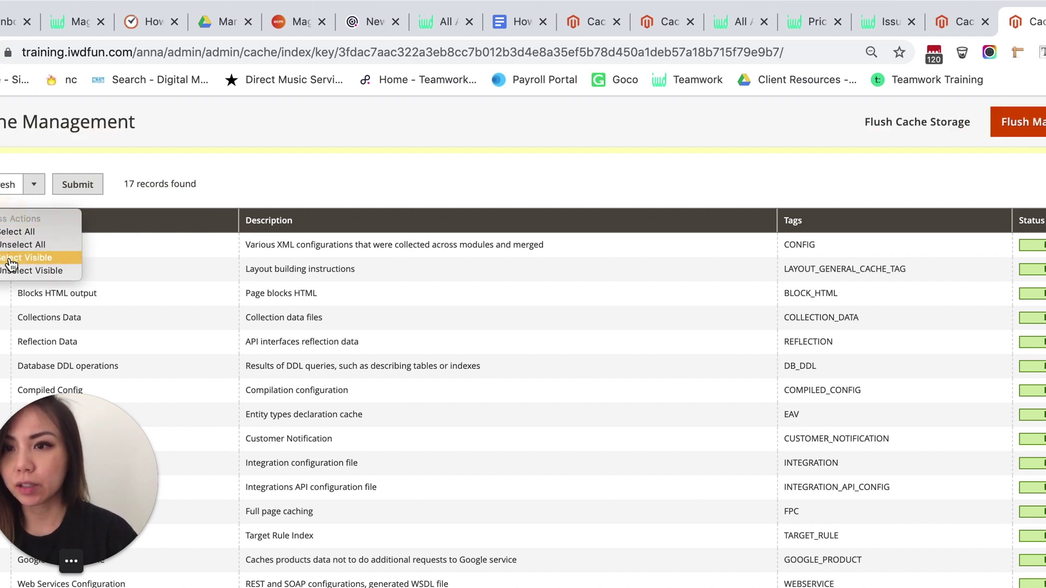
click(16, 232)
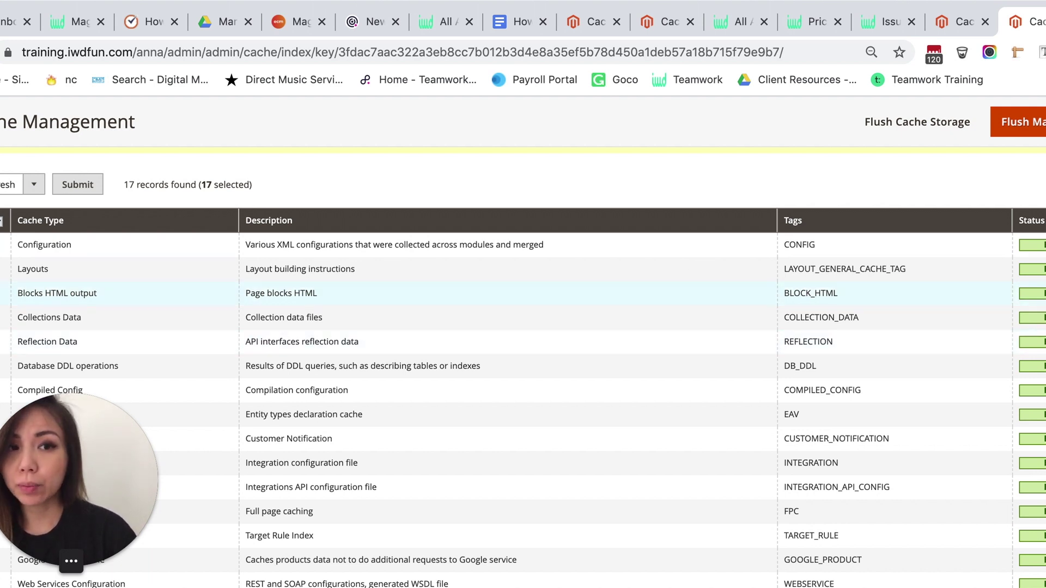
click(3, 221)
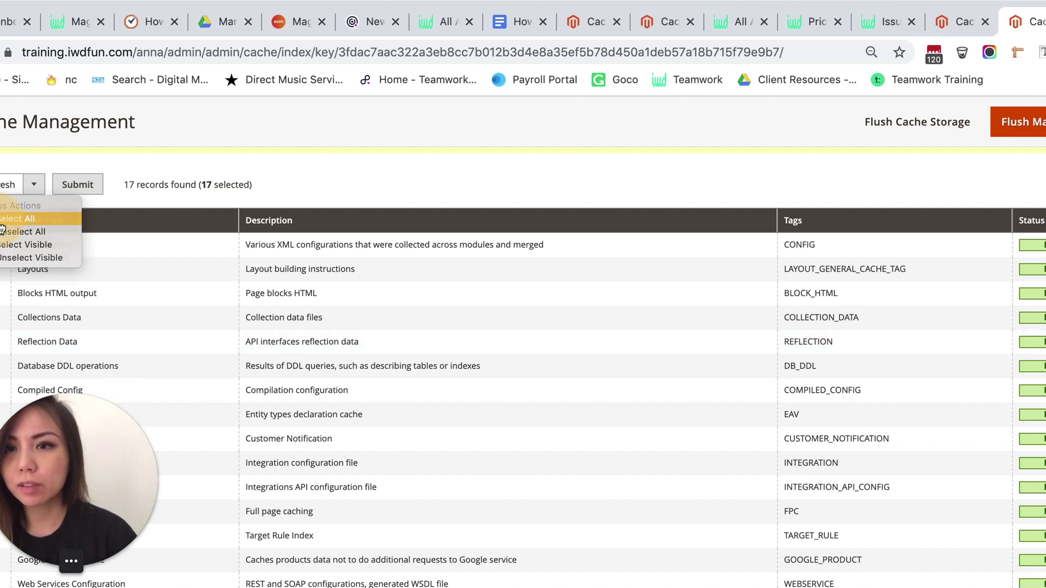
click(2, 221)
click(78, 184)
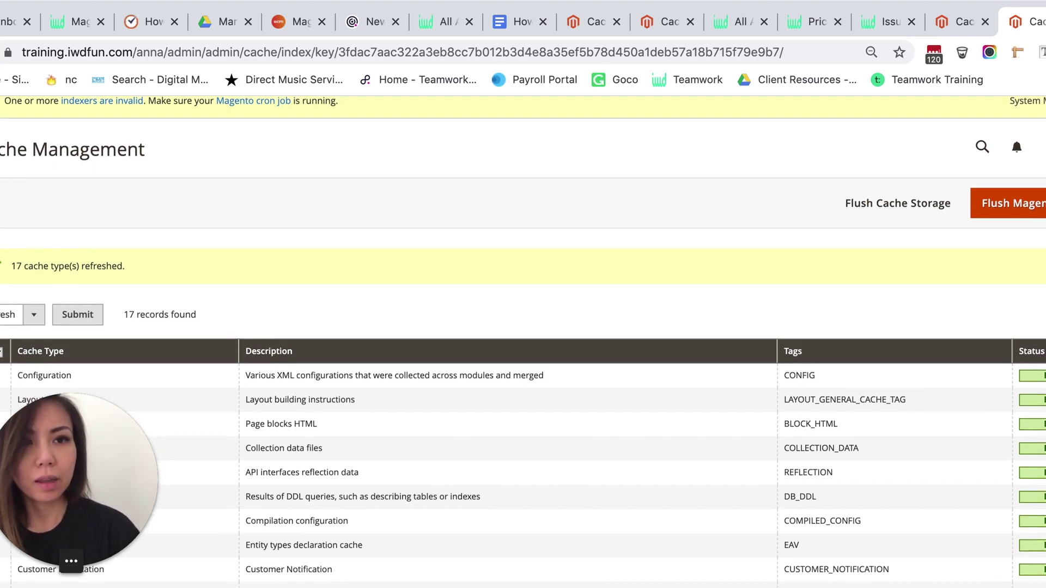
scroll(523, 368, down, 10)
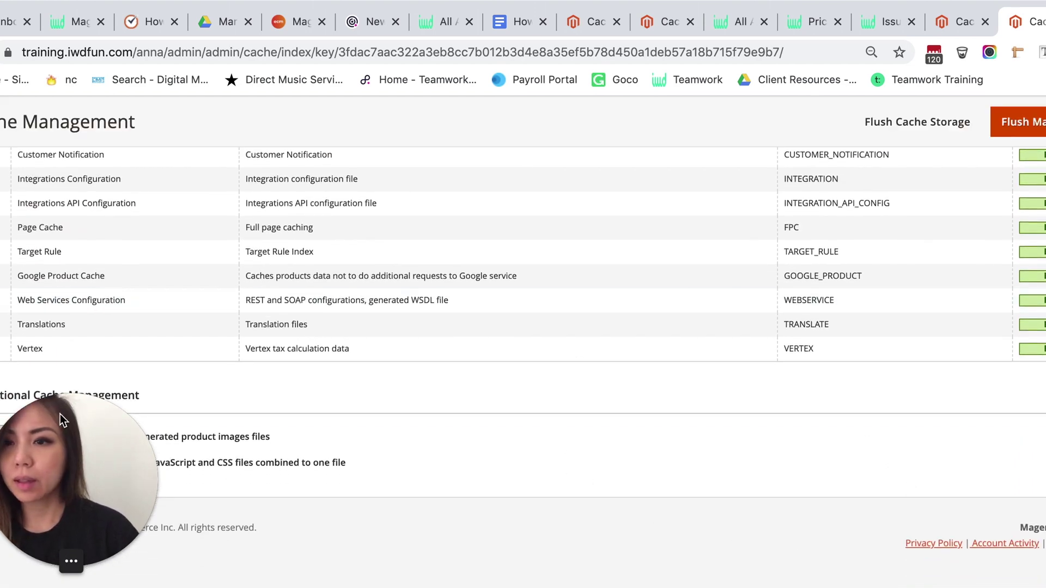
Step: Flush the Catalog Images Cache under Additional Cache Management
mouse_move(79, 456)
mouse_down()
mouse_move(229, 425)
mouse_move(1022, 466)
mouse_up()
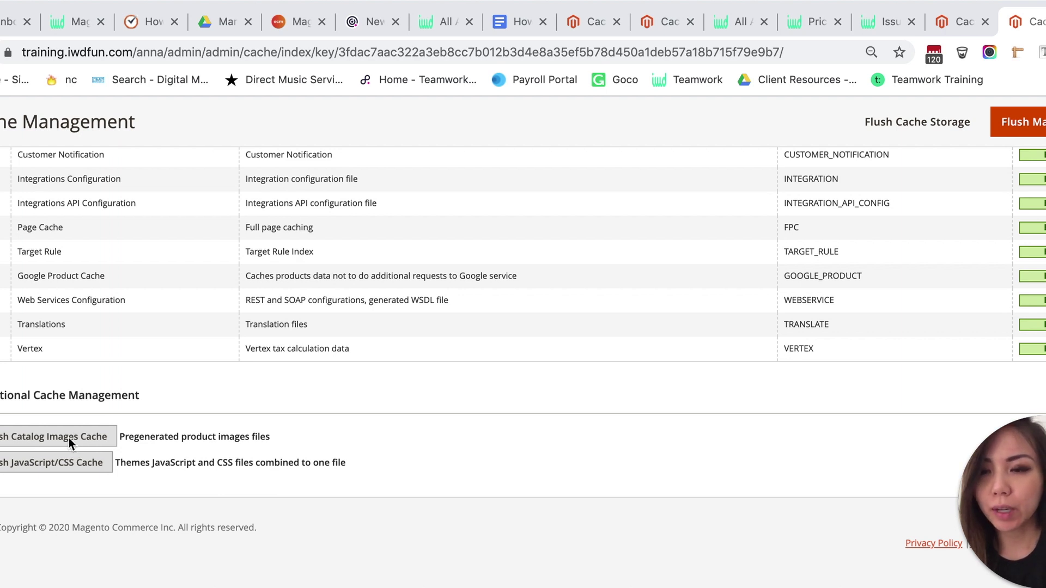
click(35, 441)
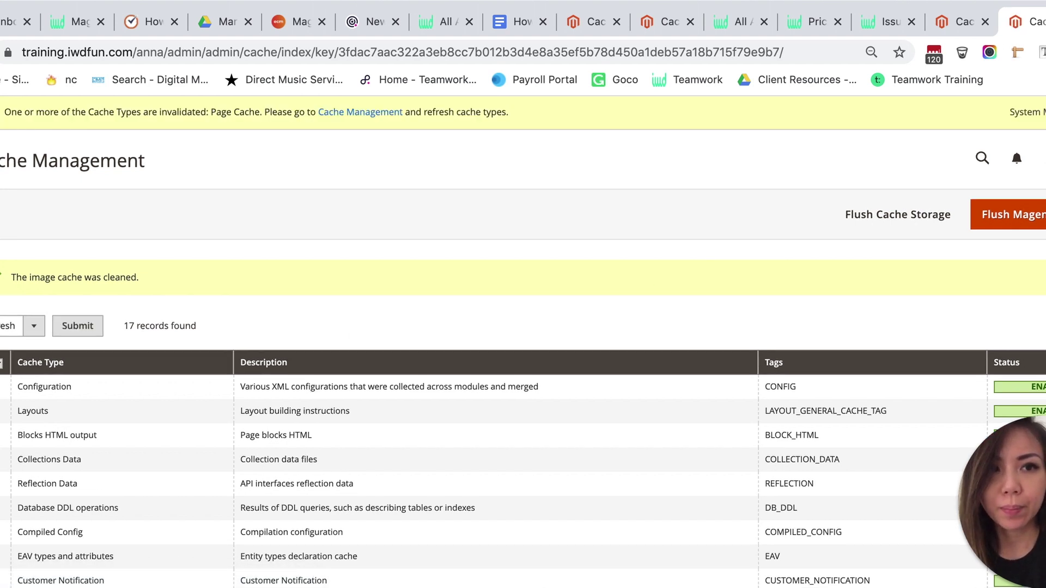
scroll(523, 327, down, 10)
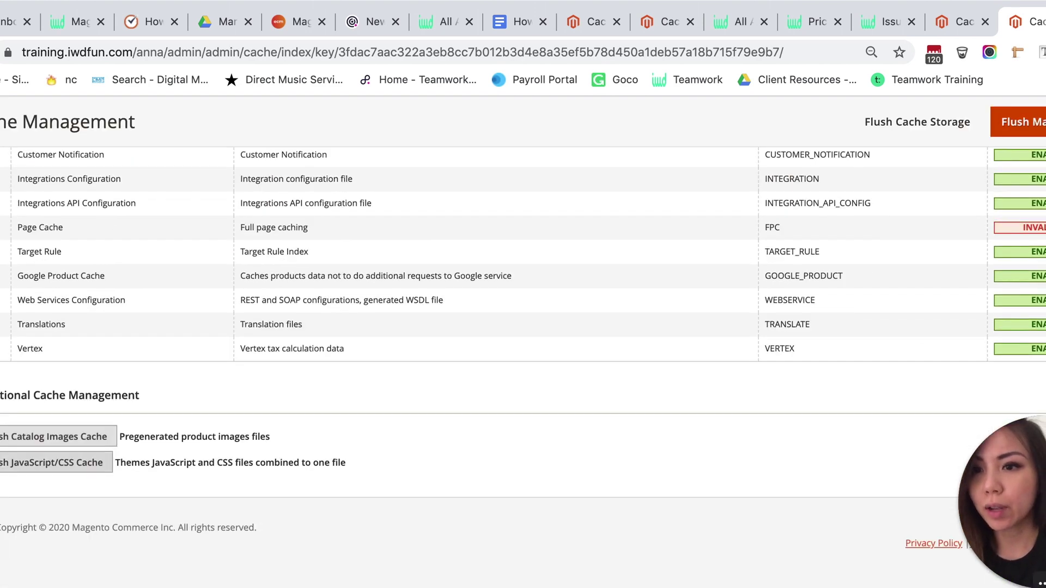
Step: Flush the JavaScript/CSS Cache under Additional Cache Management
click(10, 467)
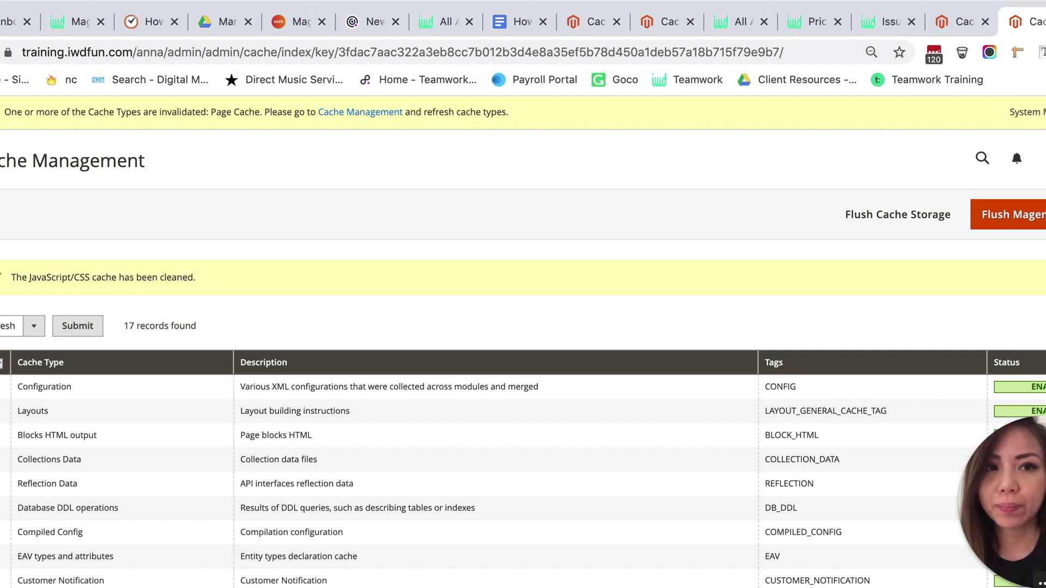
scroll(523, 368, down, 3)
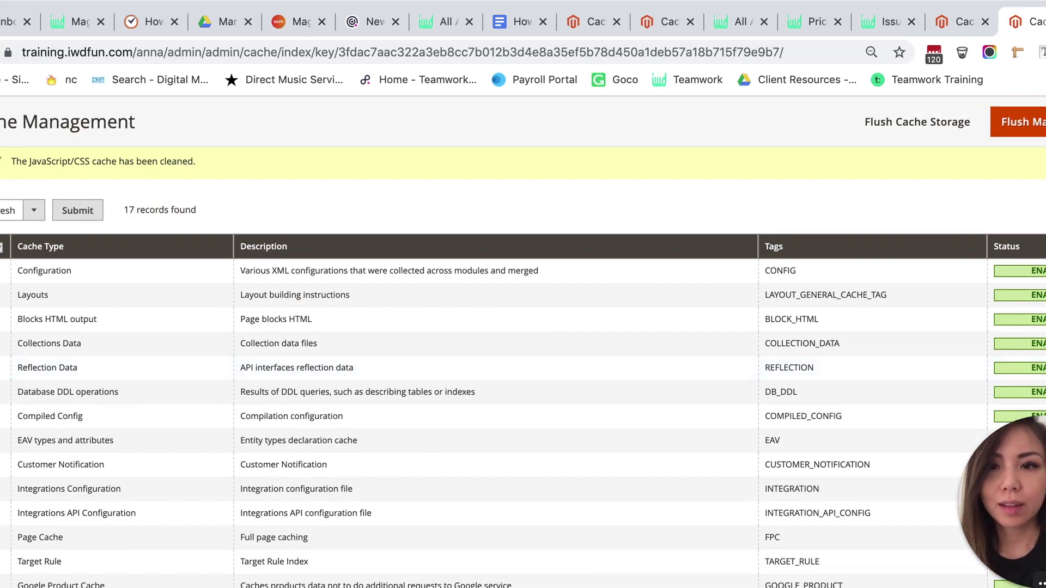